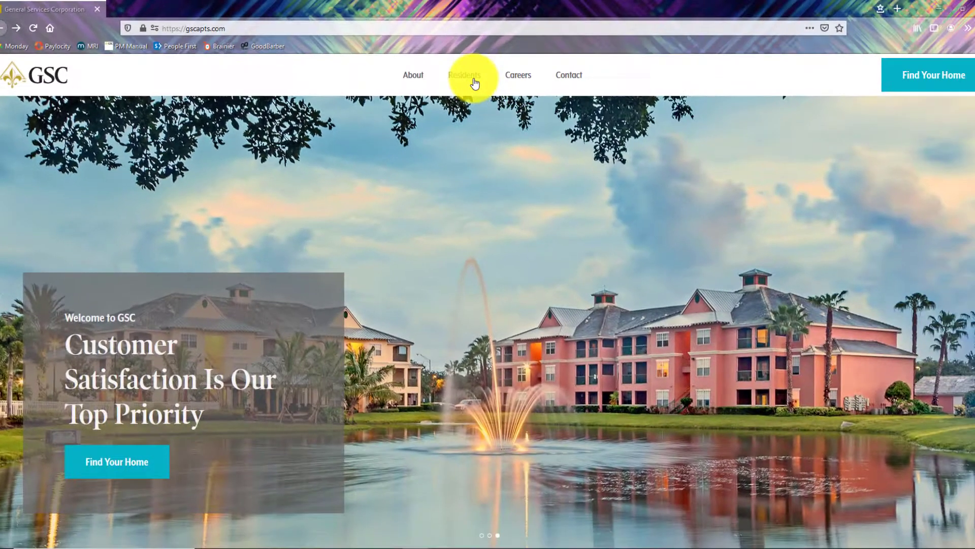
# Choose Foxchase/Brandywine (VA) as the community on the GSC Residents page.
pyautogui.click(475, 81)
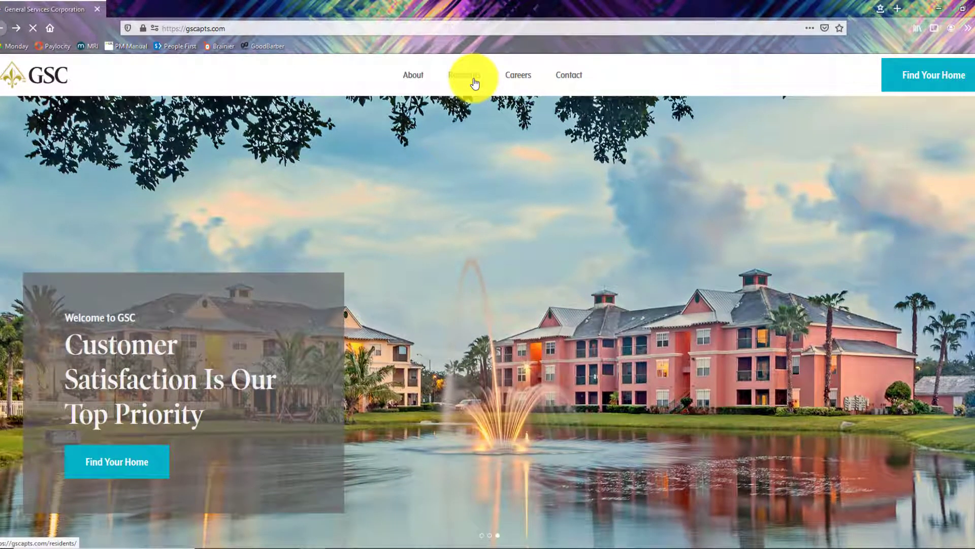
pyautogui.scroll(-1, 599, 297)
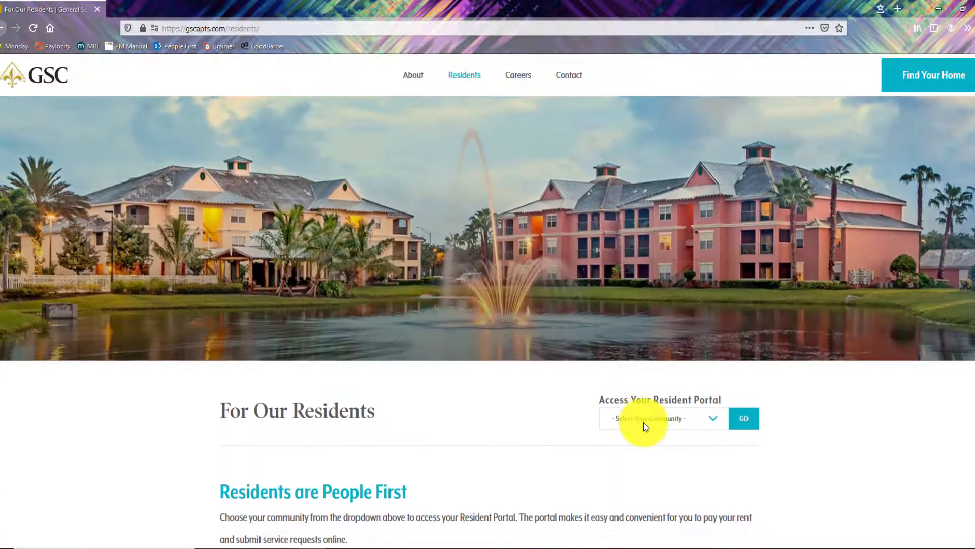
pyautogui.click(642, 418)
pyautogui.scroll(-3, 679, 298)
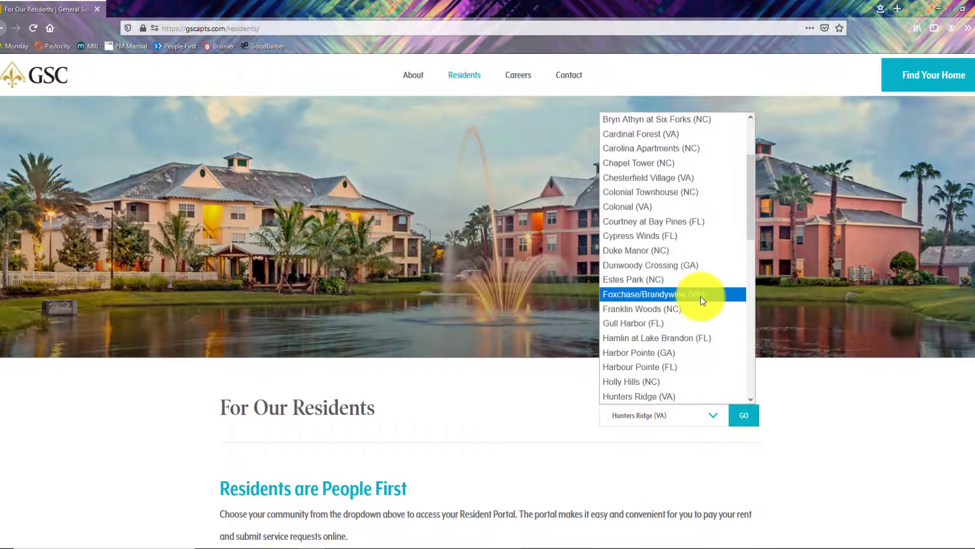
pyautogui.click(700, 296)
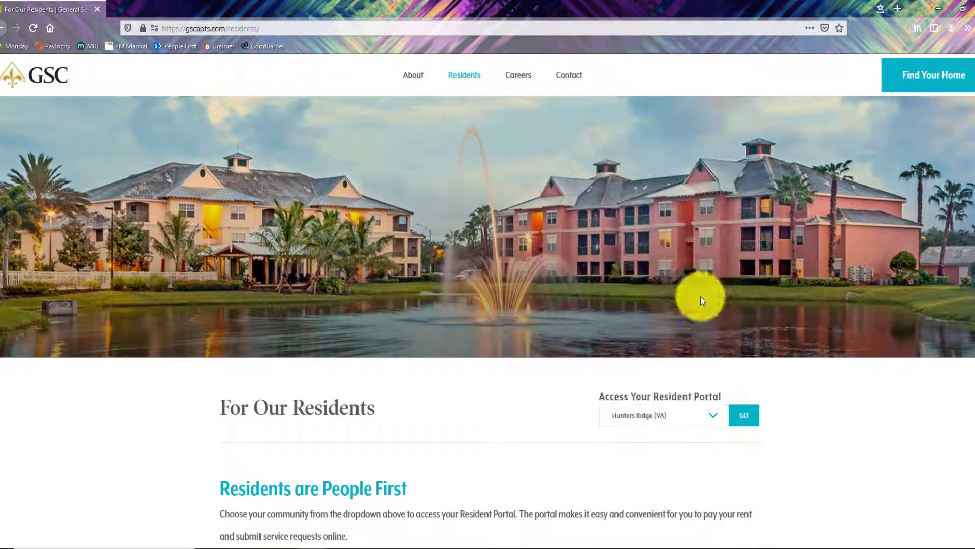
# Go to the Foxchase Brandywine resident portal, abandoning the new-account form.
pyautogui.click(749, 426)
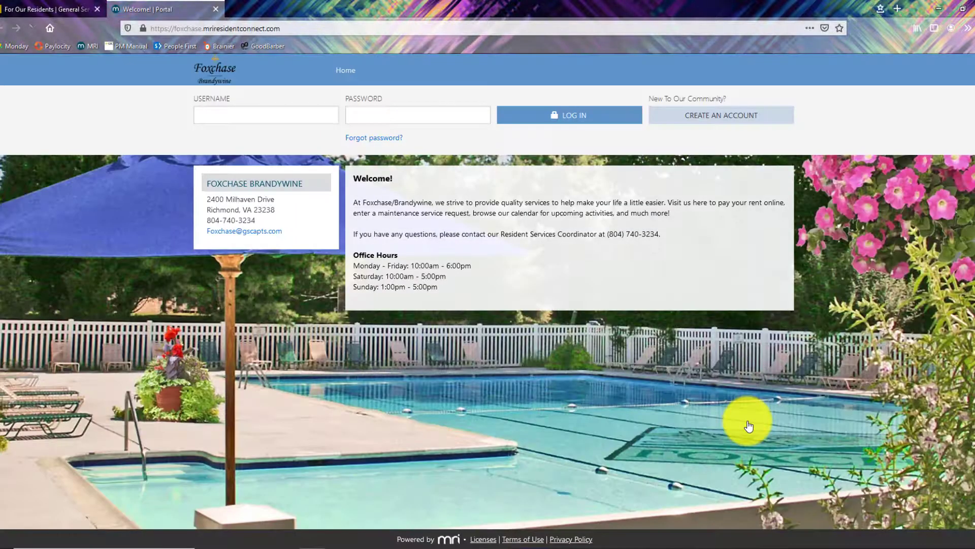
pyautogui.click(721, 115)
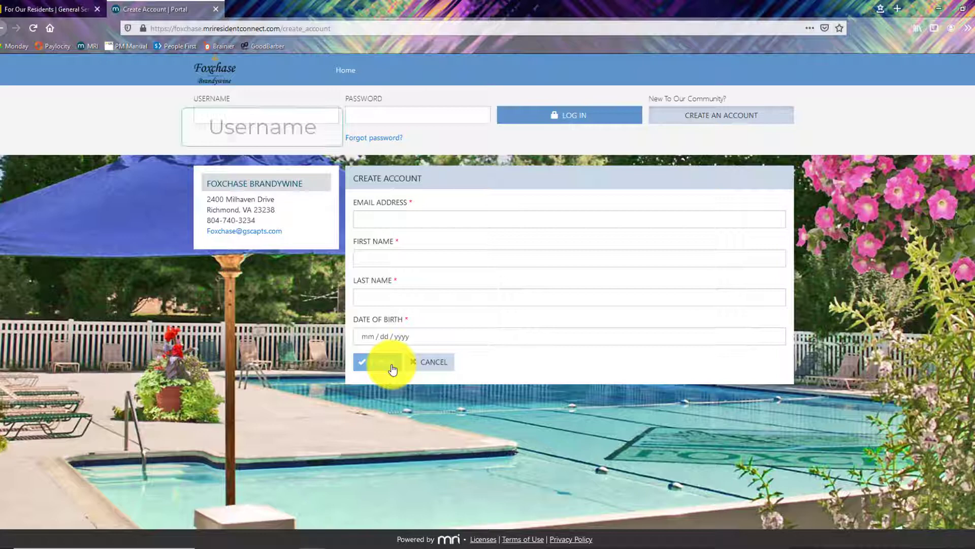
pyautogui.click(439, 361)
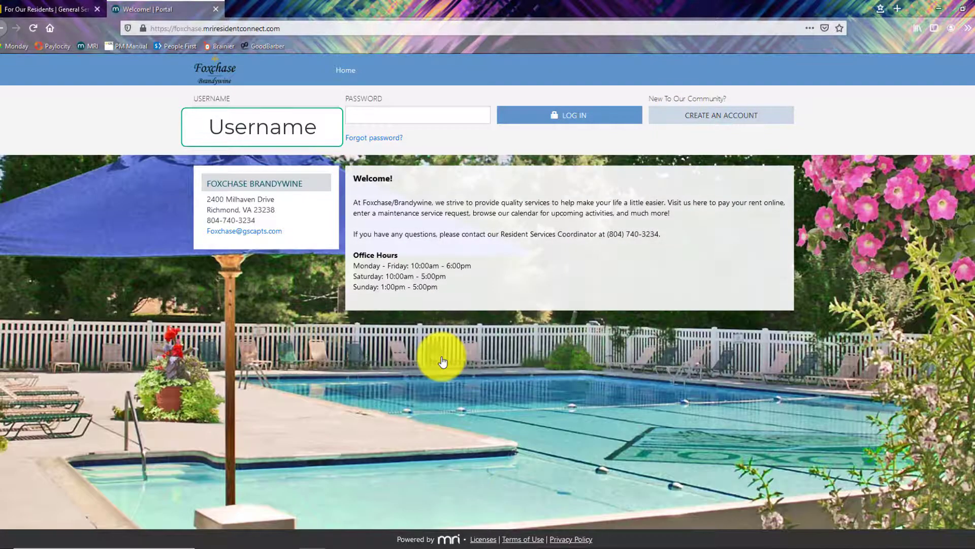
# Log in to the resident portal with the account credentials.
pyautogui.click(370, 115)
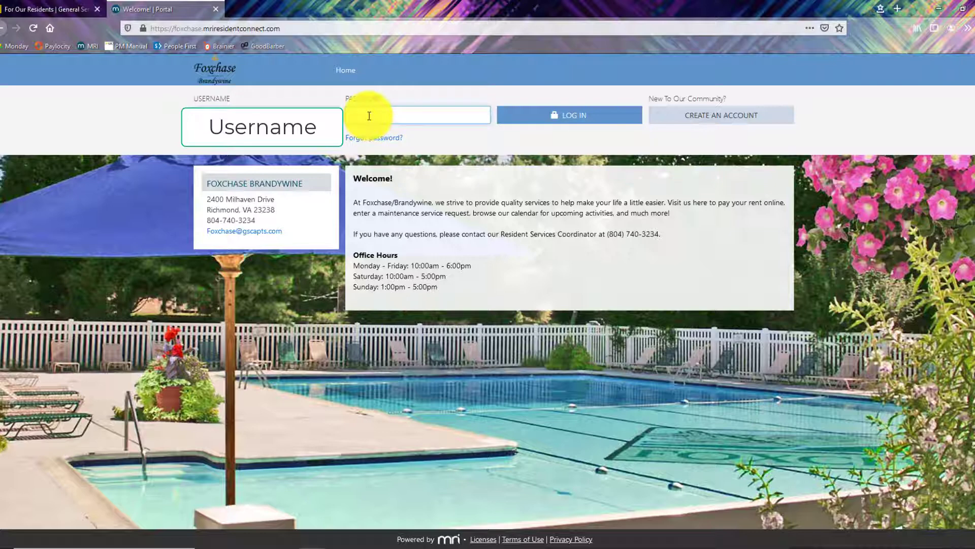
pyautogui.write('•••')
pyautogui.click(504, 118)
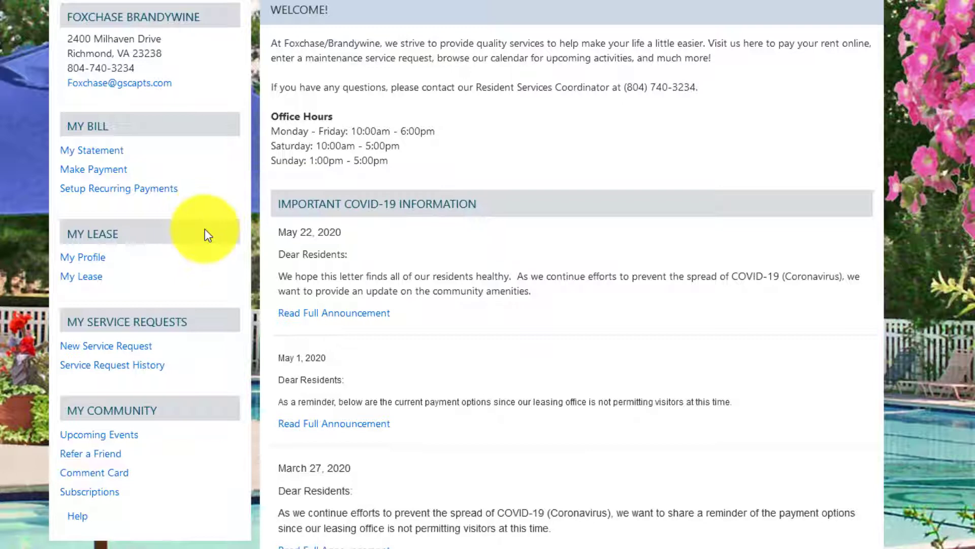
# Start a payment from My Bill and enter 5.00 as the payment amount.
pyautogui.click(125, 169)
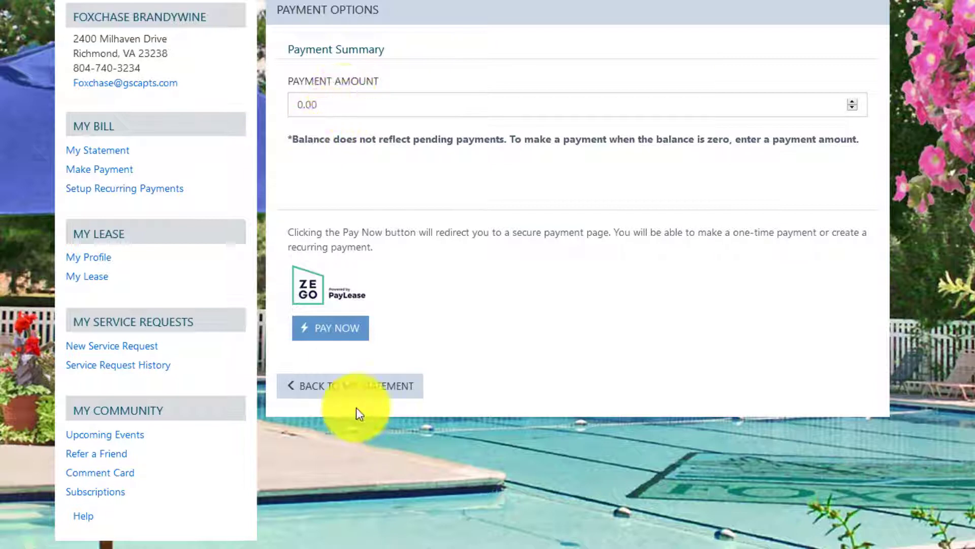
pyautogui.click(298, 104)
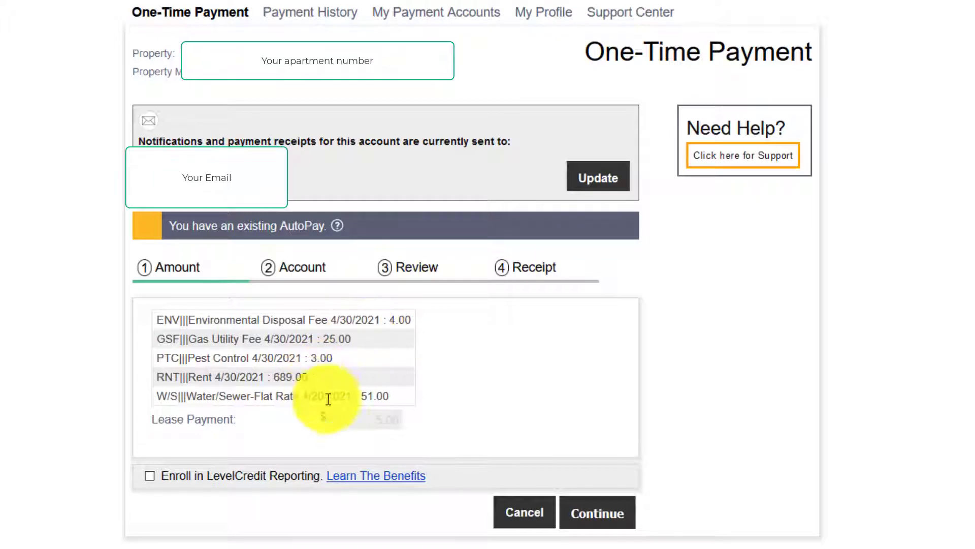
# Review and submit a one-time $5.00 lease payment from the saved Wachovia bank account.
pyautogui.click(624, 516)
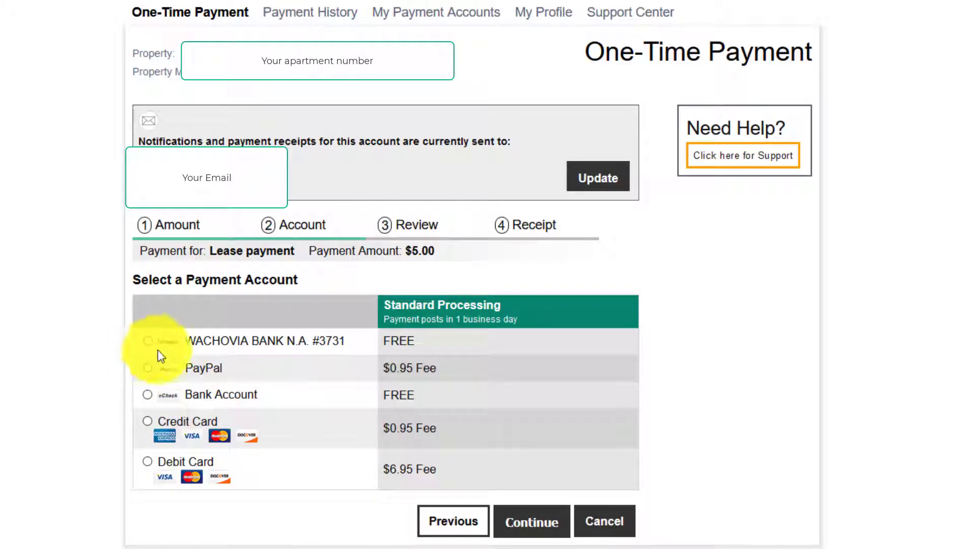
pyautogui.click(147, 341)
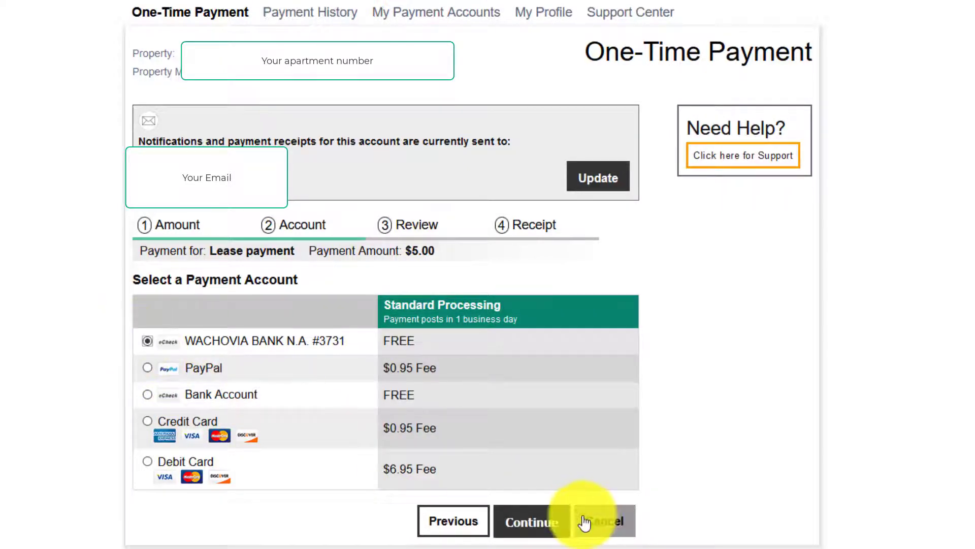
pyautogui.click(558, 523)
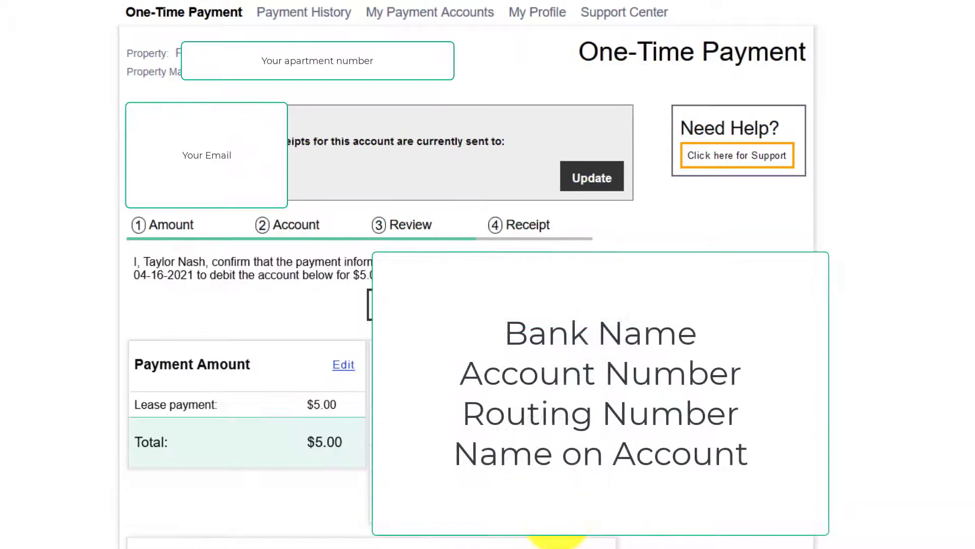
pyautogui.scroll(-2, 558, 539)
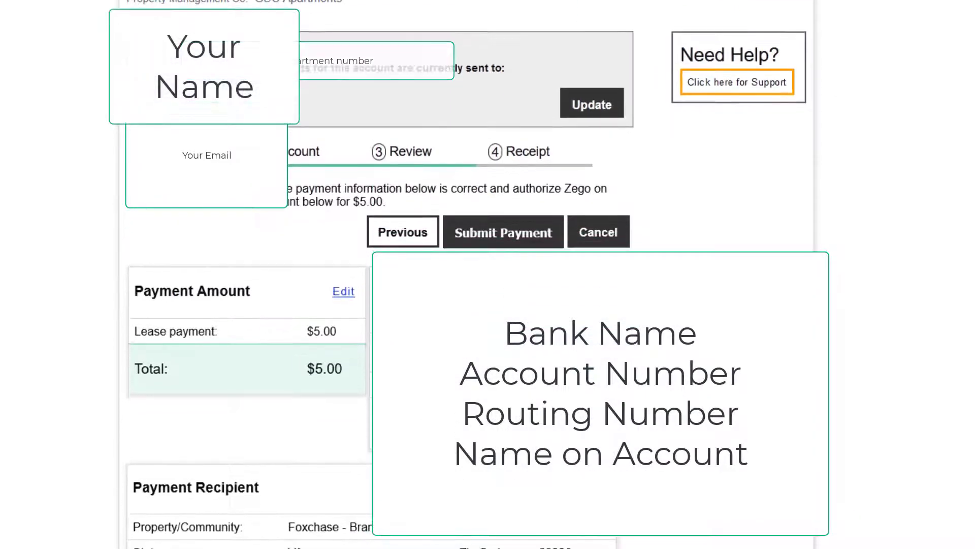
pyautogui.scroll(-2, 516, 185)
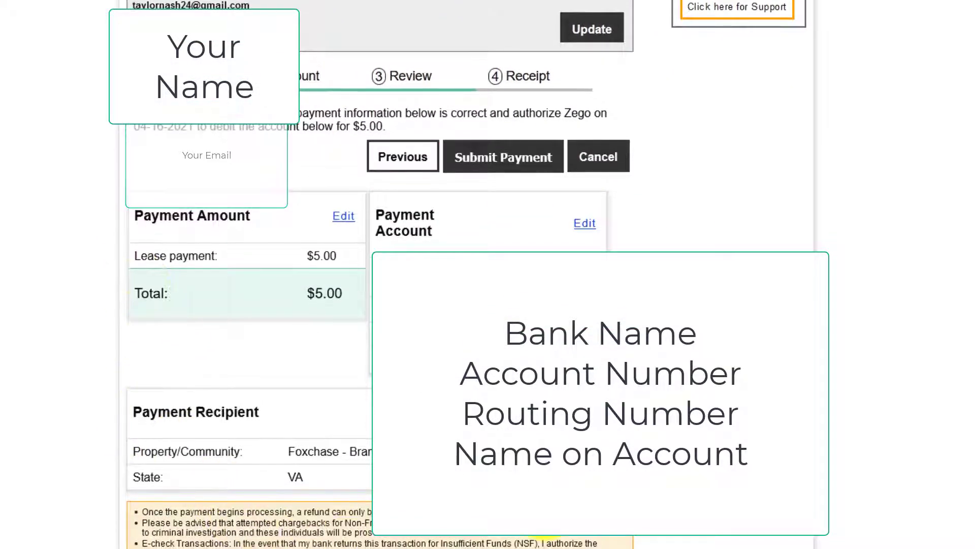
pyautogui.click(492, 161)
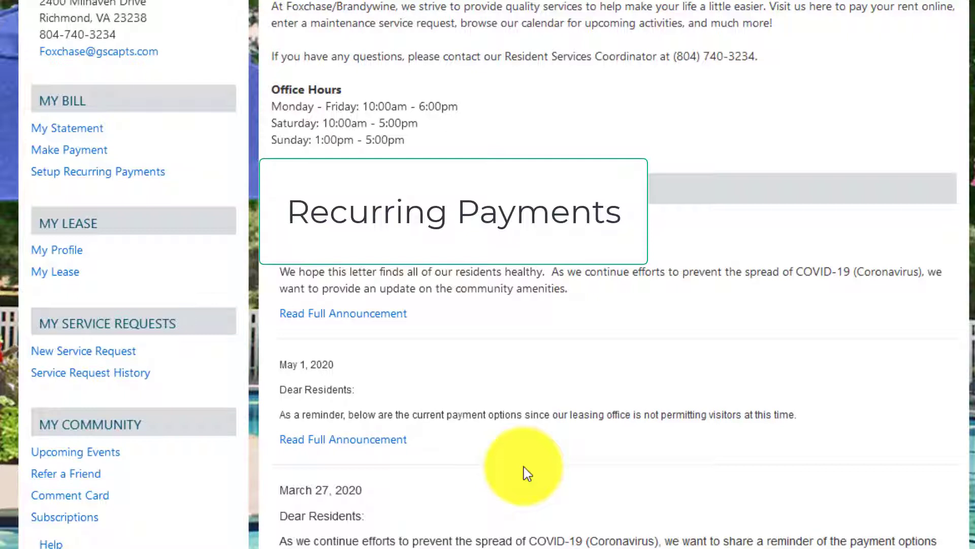
# Open the recurring payments setup and begin a new AutoPay.
pyautogui.click(140, 178)
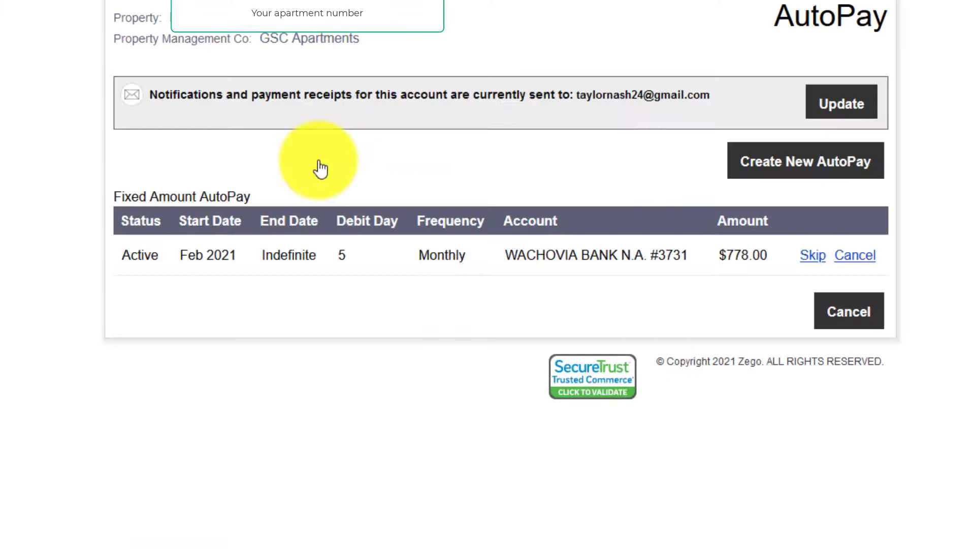
pyautogui.click(756, 174)
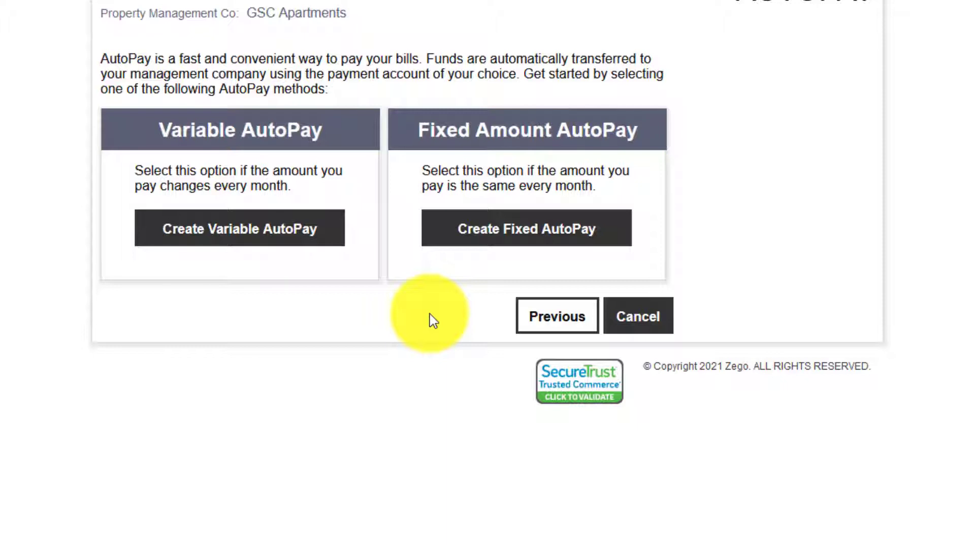
# Schedule a fixed $5.00 AutoPay monthly from 04/24/2021 with no end date.
pyautogui.click(455, 245)
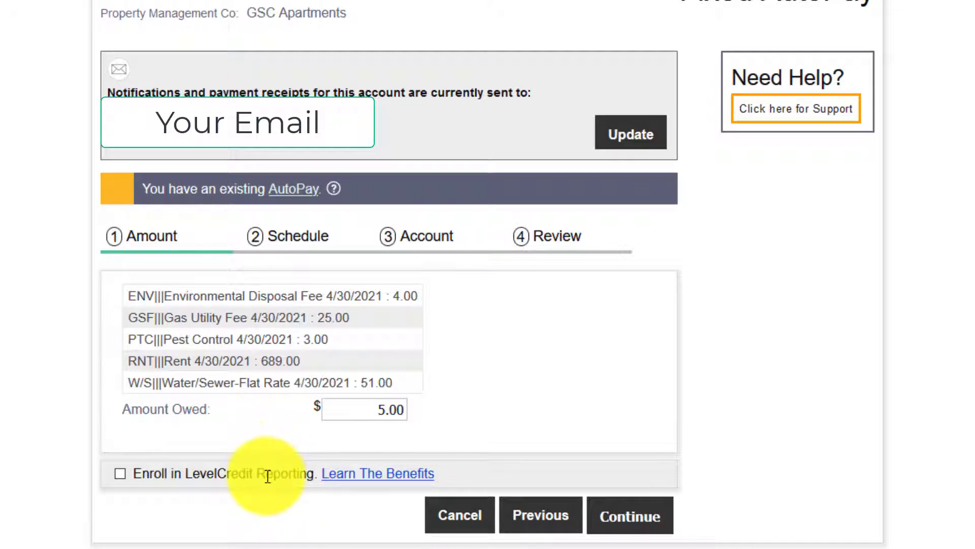
pyautogui.click(604, 526)
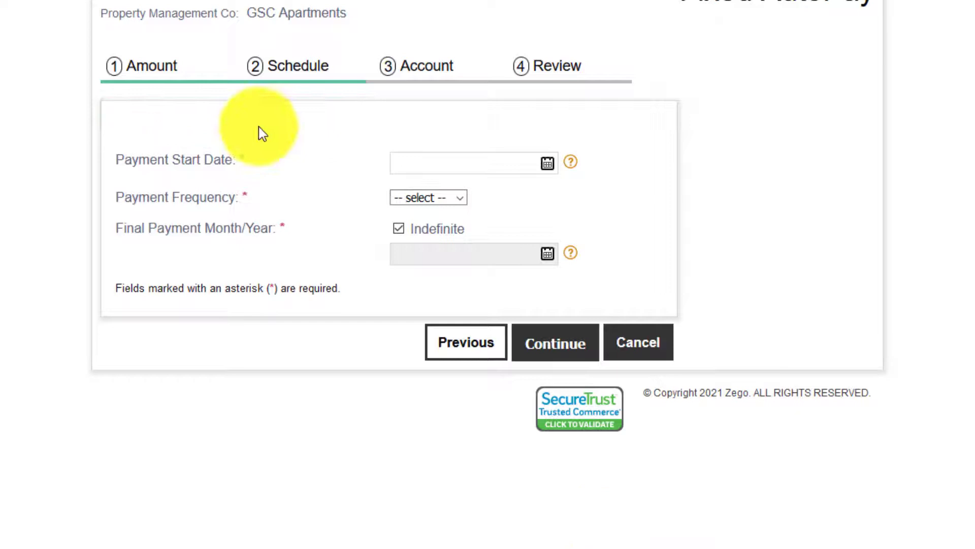
pyautogui.click(547, 166)
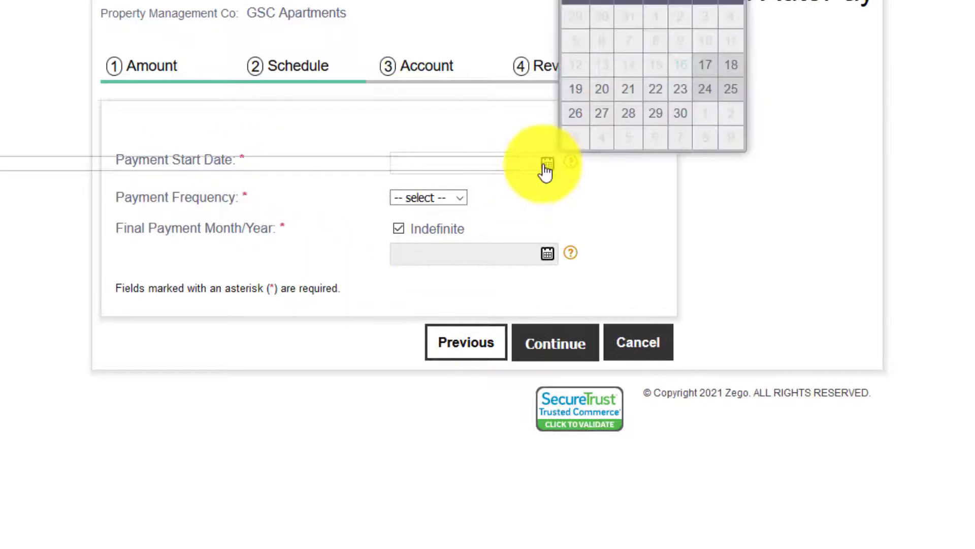
pyautogui.click(700, 92)
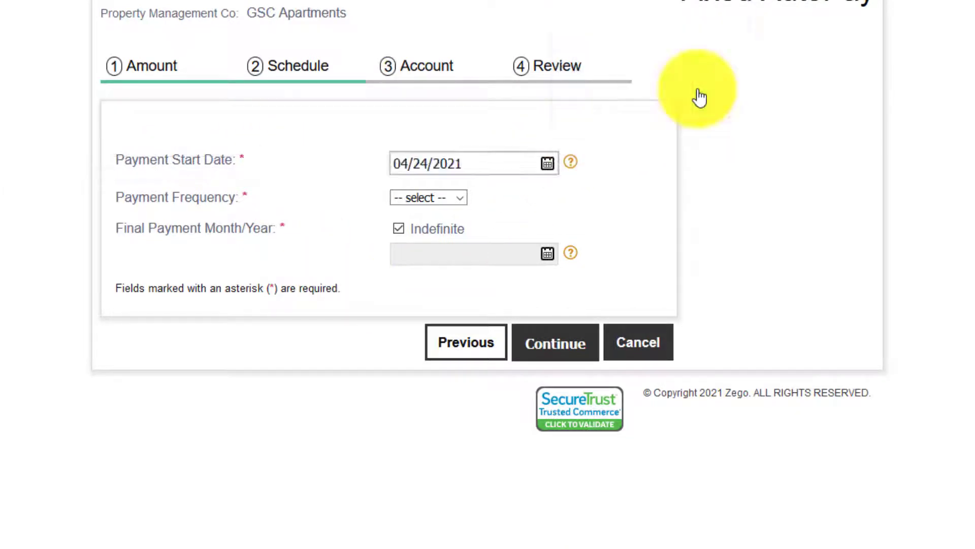
pyautogui.click(446, 199)
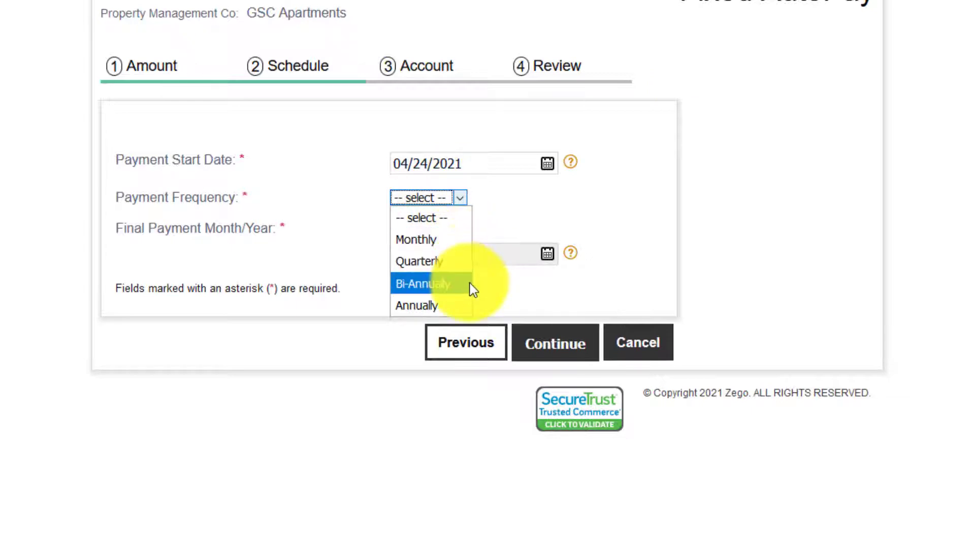
pyautogui.click(449, 243)
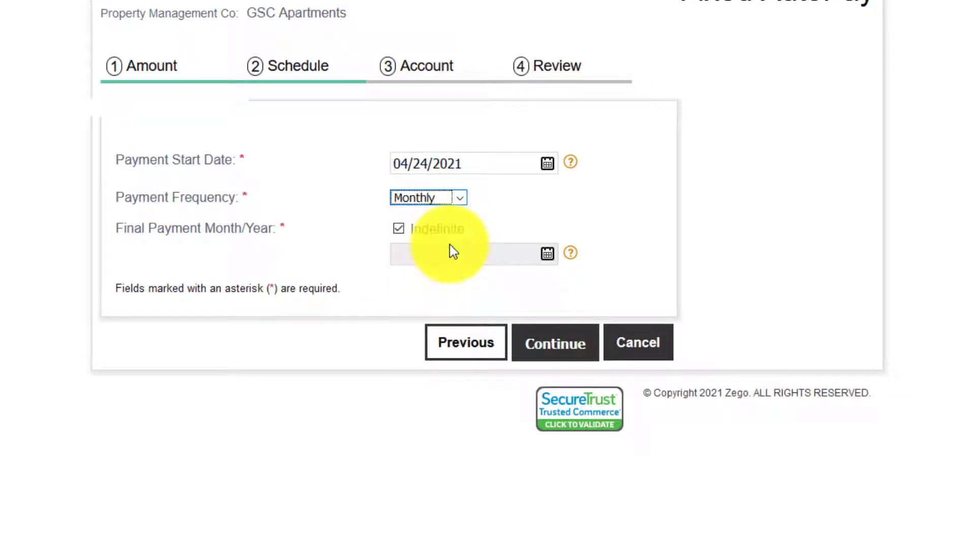
pyautogui.click(400, 230)
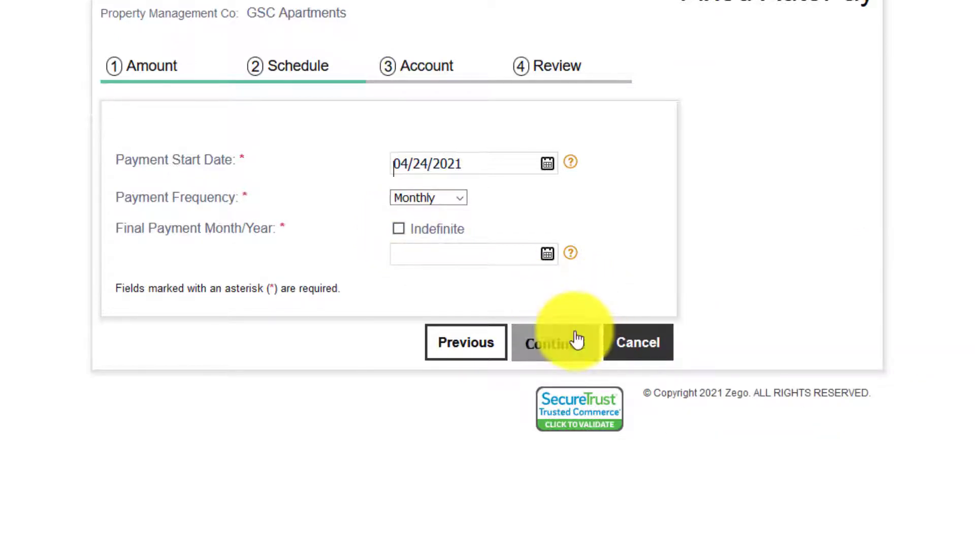
pyautogui.click(577, 340)
pyautogui.click(400, 228)
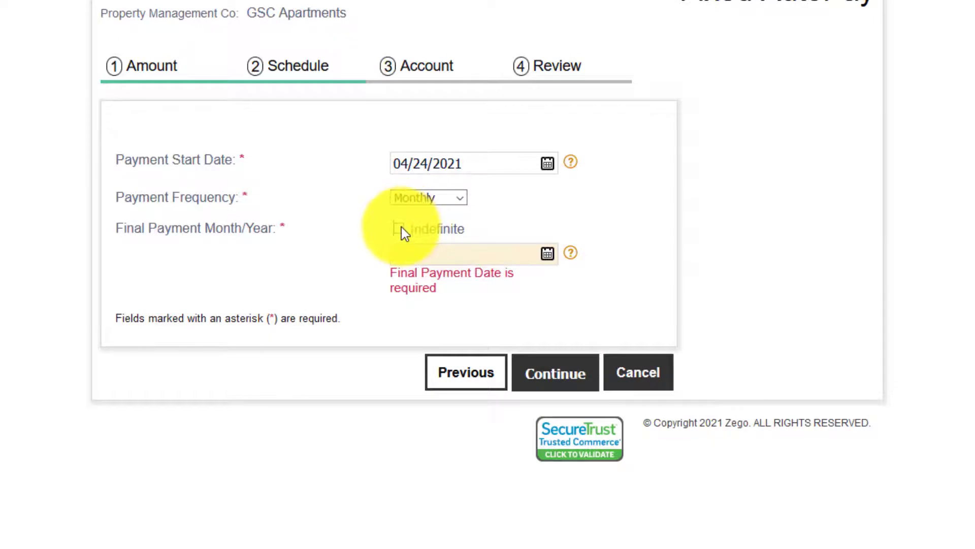
pyautogui.click(557, 367)
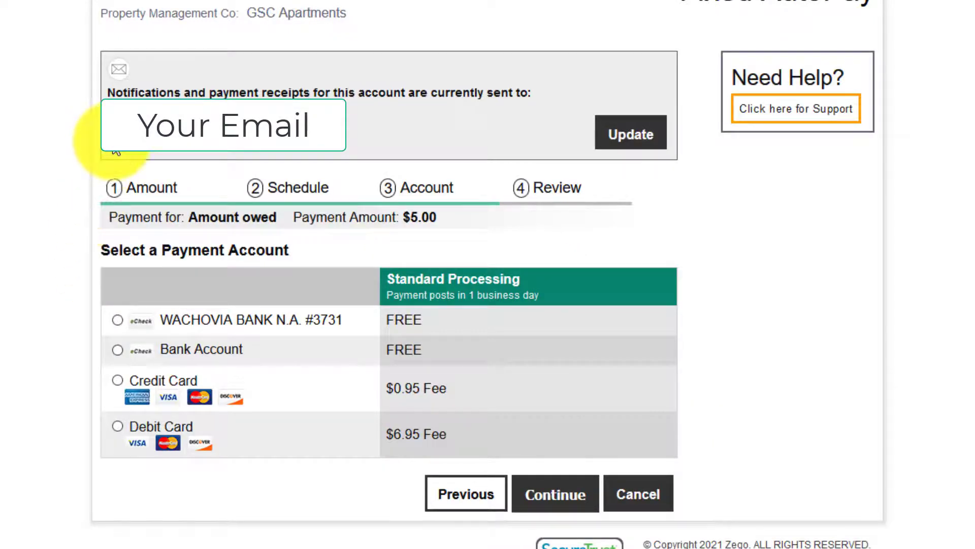
# Pay the fixed AutoPay from the Wachovia bank account and reach the review.
pyautogui.click(118, 320)
pyautogui.click(555, 503)
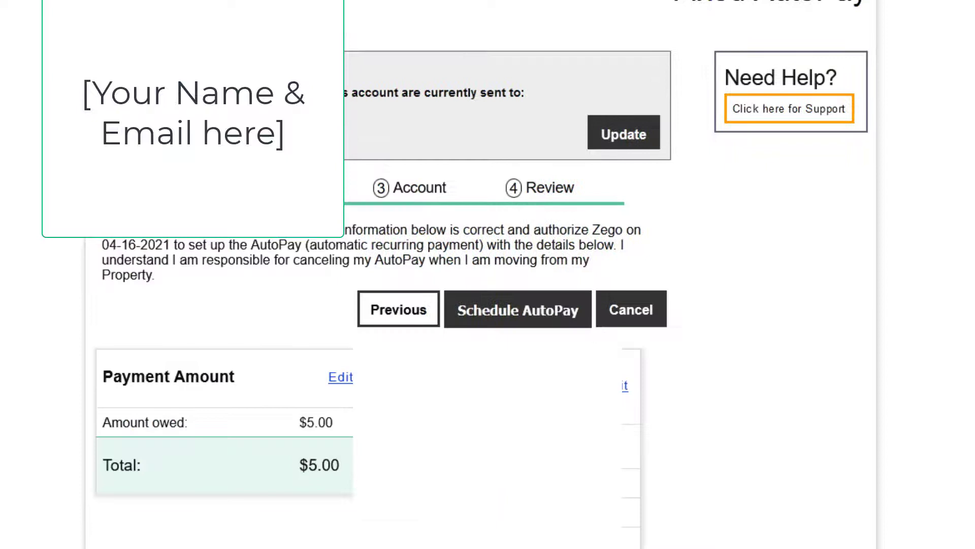
pyautogui.scroll(-2, 18, 466)
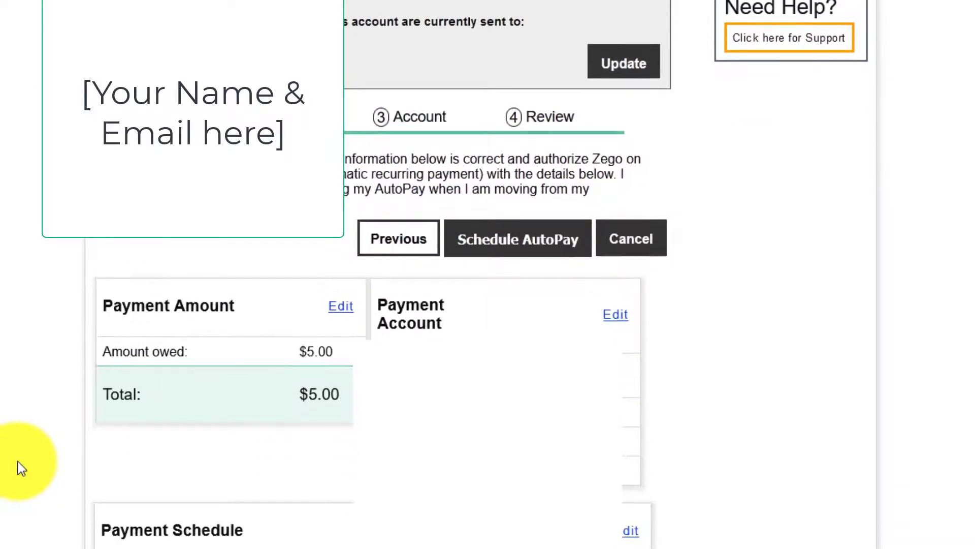
pyautogui.scroll(-2, 31, 461)
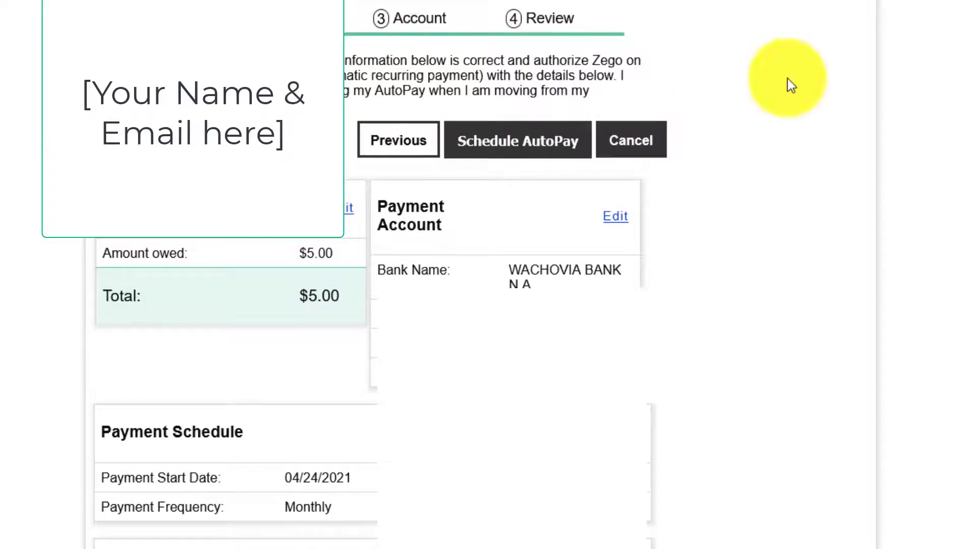
# Replace the fixed AutoPay with a variable one, monthly starting 04/27/2021.
pyautogui.click(660, 144)
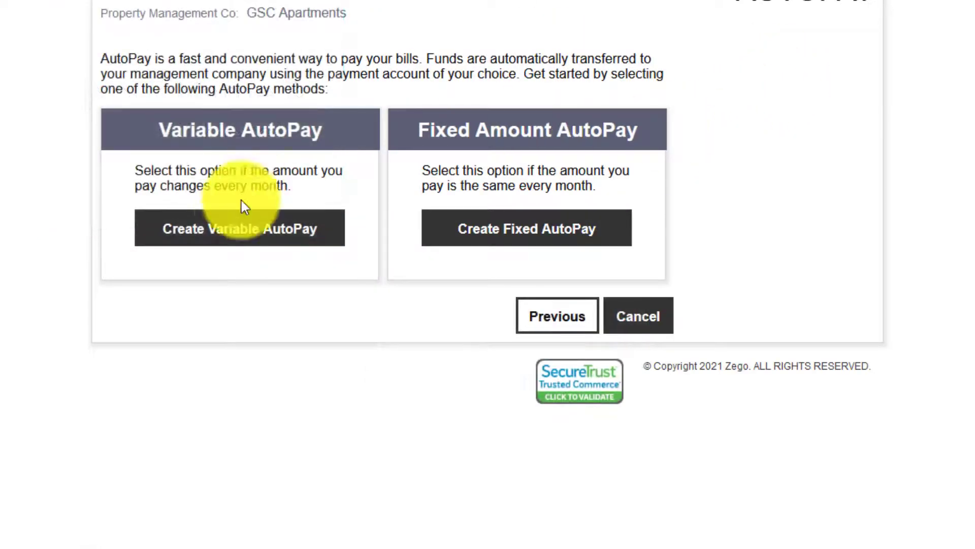
pyautogui.click(239, 241)
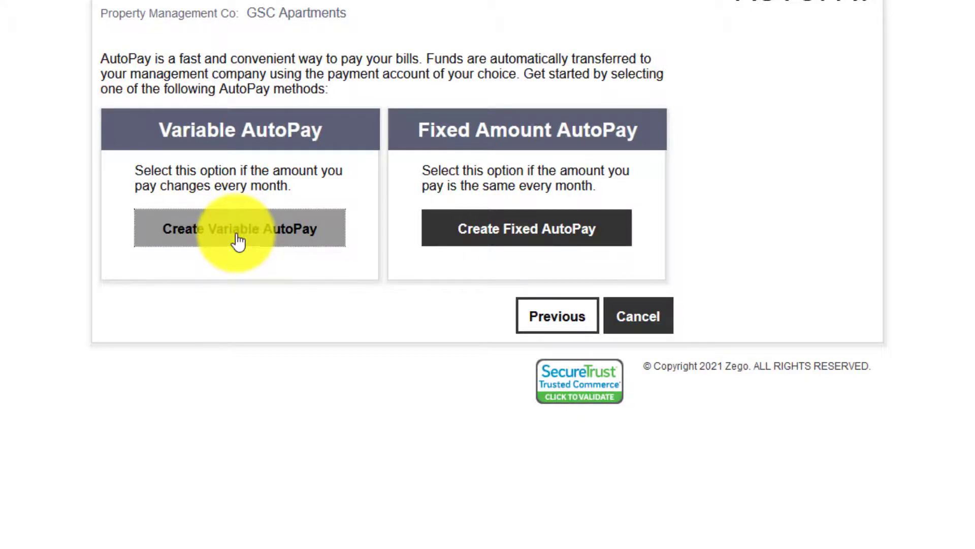
pyautogui.click(557, 214)
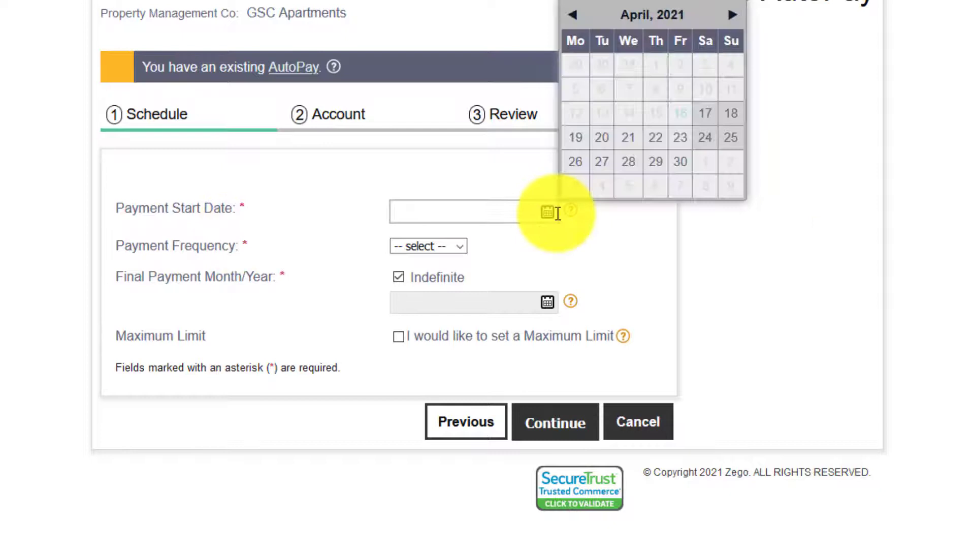
pyautogui.click(602, 169)
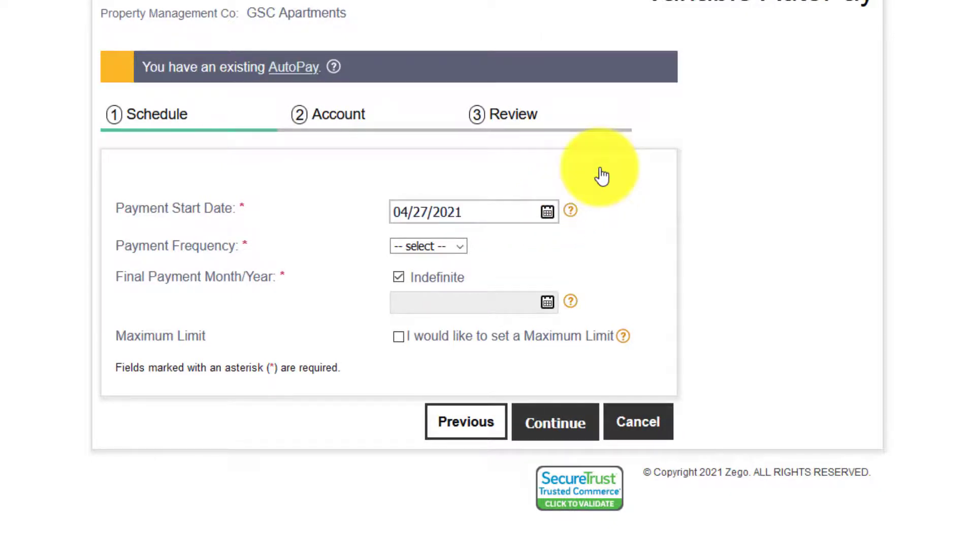
pyautogui.click(430, 249)
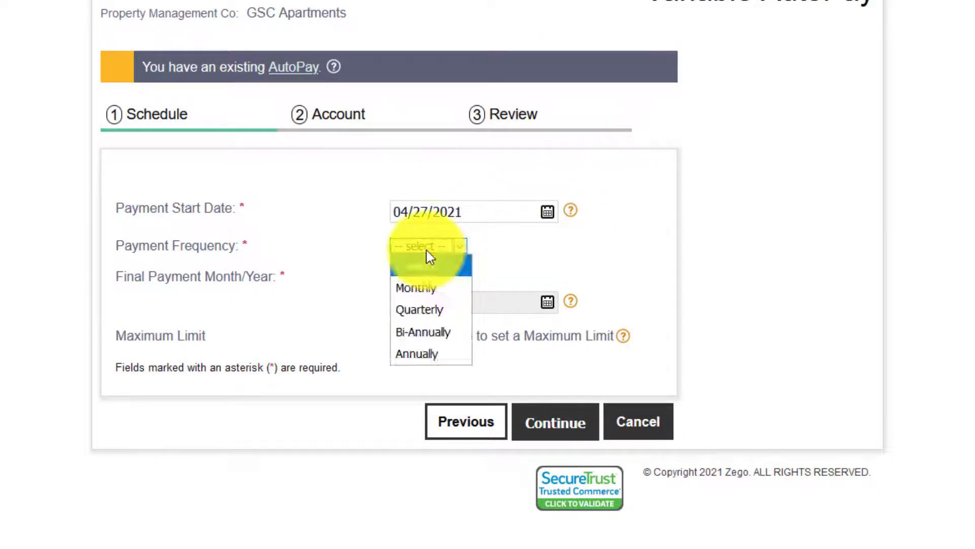
pyautogui.click(429, 289)
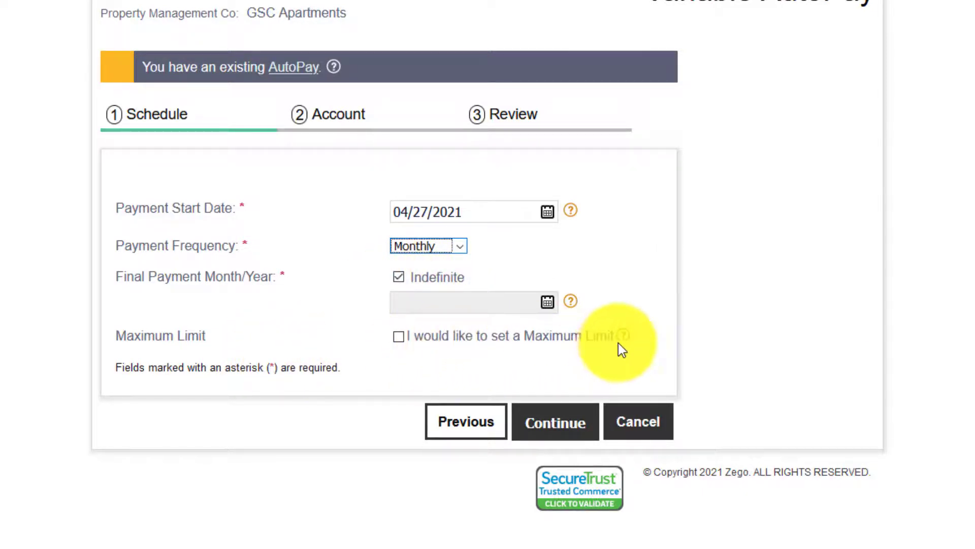
# Draw the variable AutoPay from the Wachovia bank account and schedule it.
pyautogui.moveTo(621, 342)
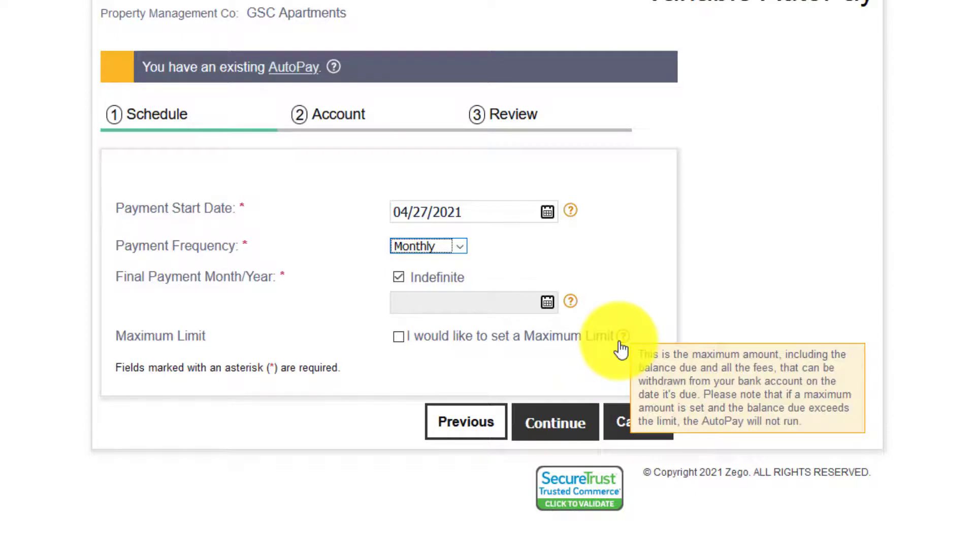
pyautogui.click(561, 422)
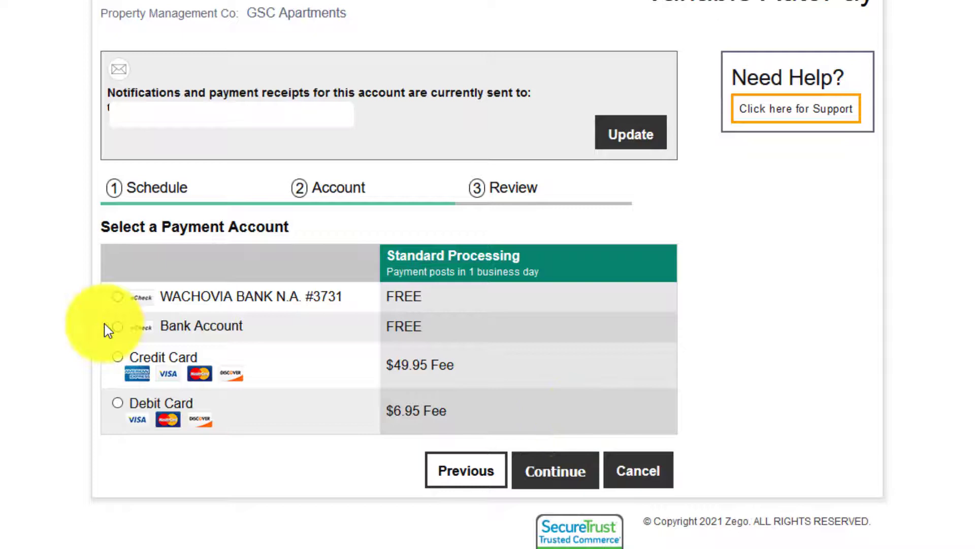
pyautogui.click(116, 298)
pyautogui.click(540, 477)
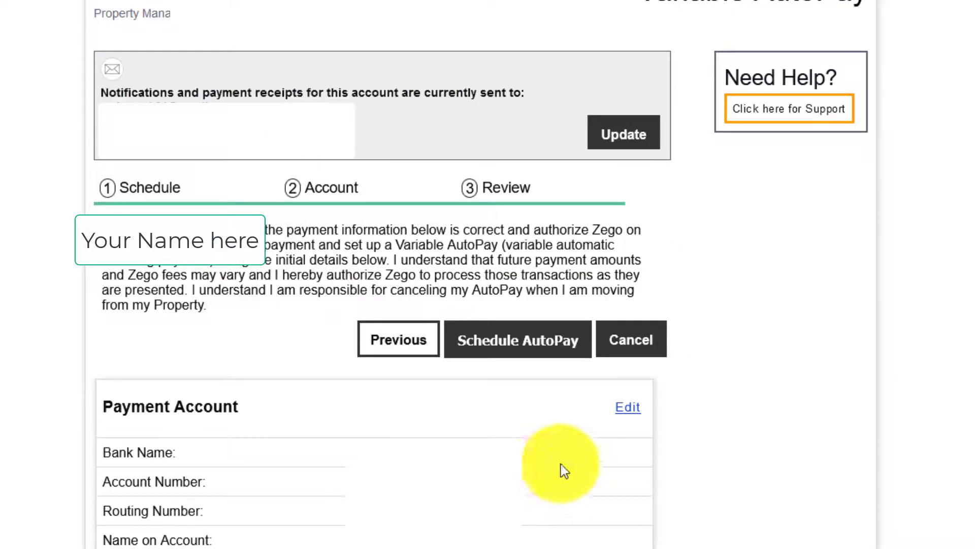
pyautogui.click(527, 353)
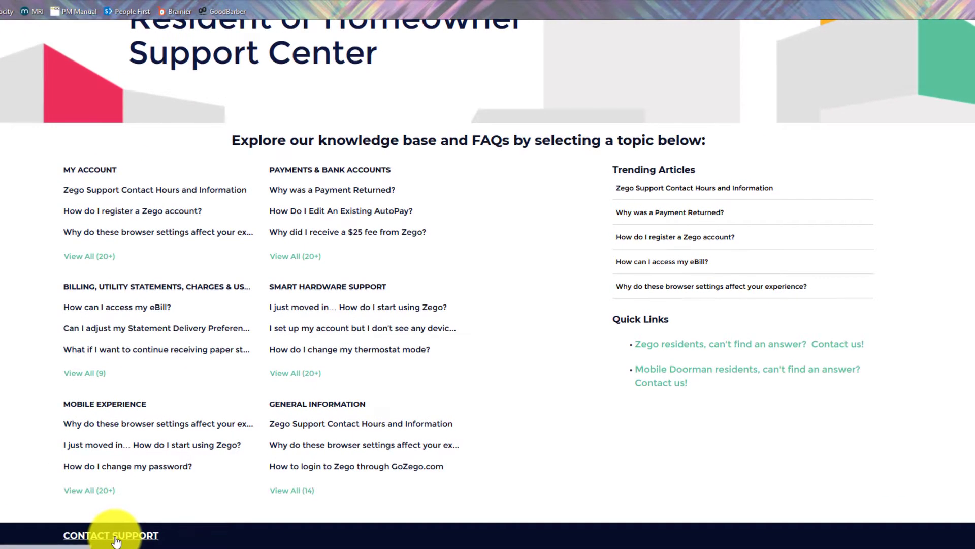
# Open the 'Zego Support Contact Hours and Information' article from the support center home.
pyautogui.click(115, 537)
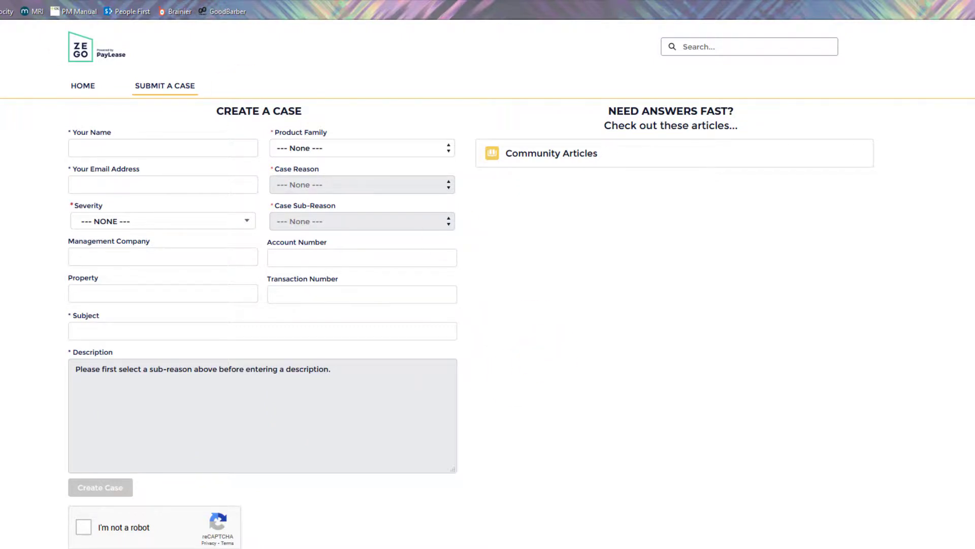
pyautogui.hotkey('alt', 'Left')
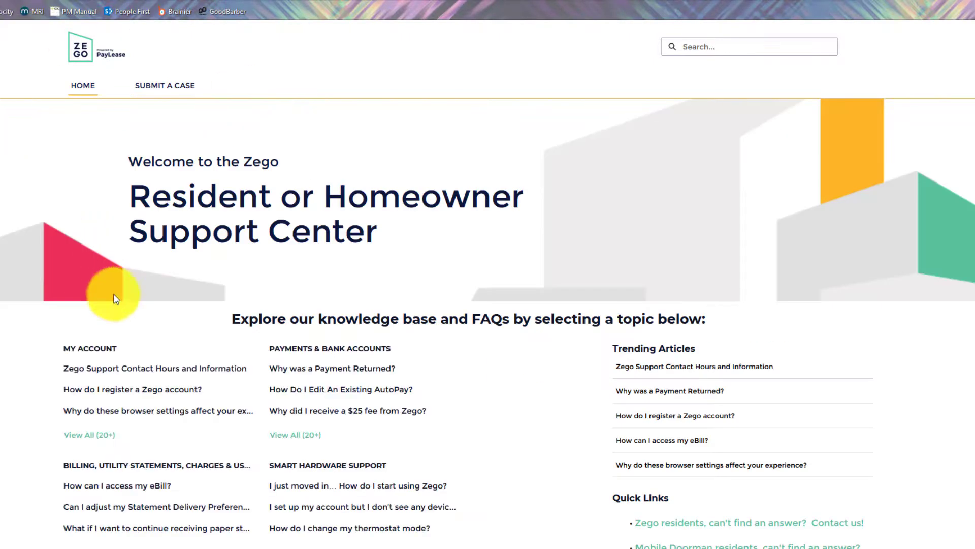
pyautogui.click(126, 376)
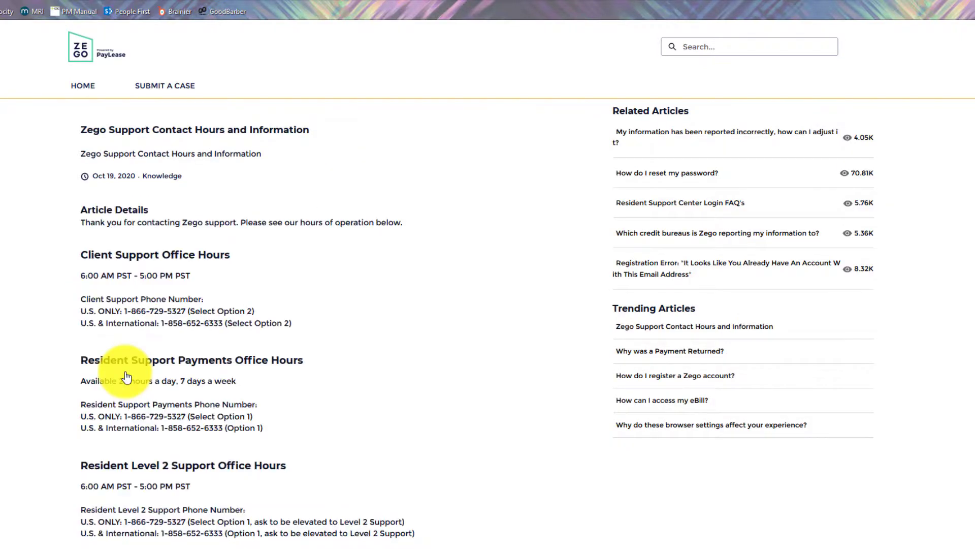